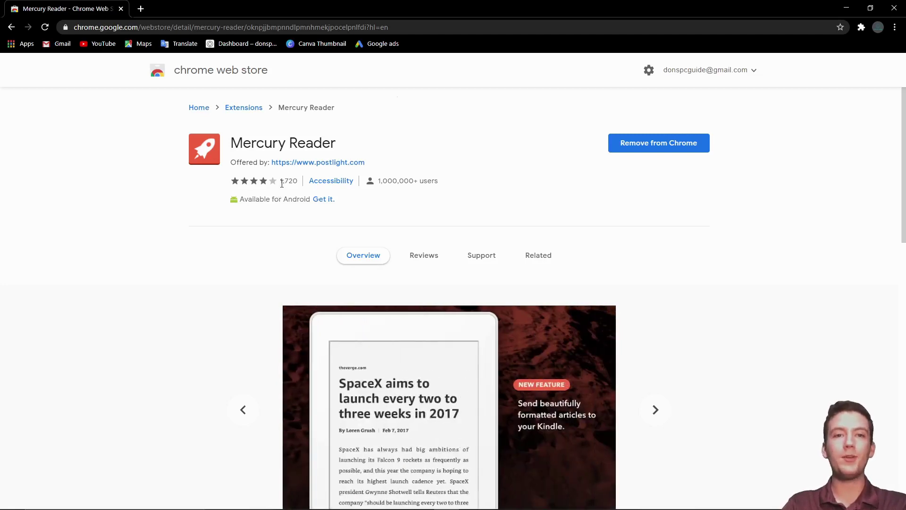
Step: Scroll through the Mercury Reader Overview description in the Chrome Web Store
{"action": "mouse_move", "coordinate": [281, 184]}
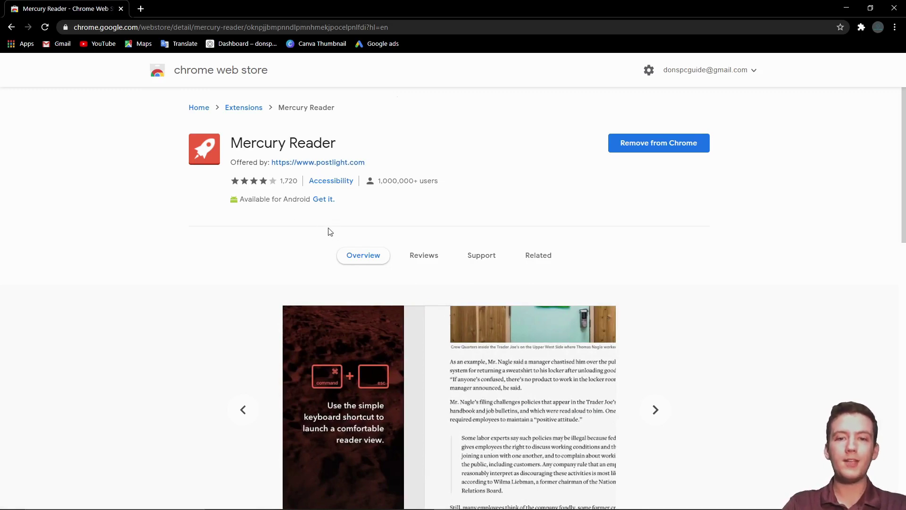
{"action": "scroll", "coordinate": [330, 235], "scroll_direction": "down", "scroll_amount": 9}
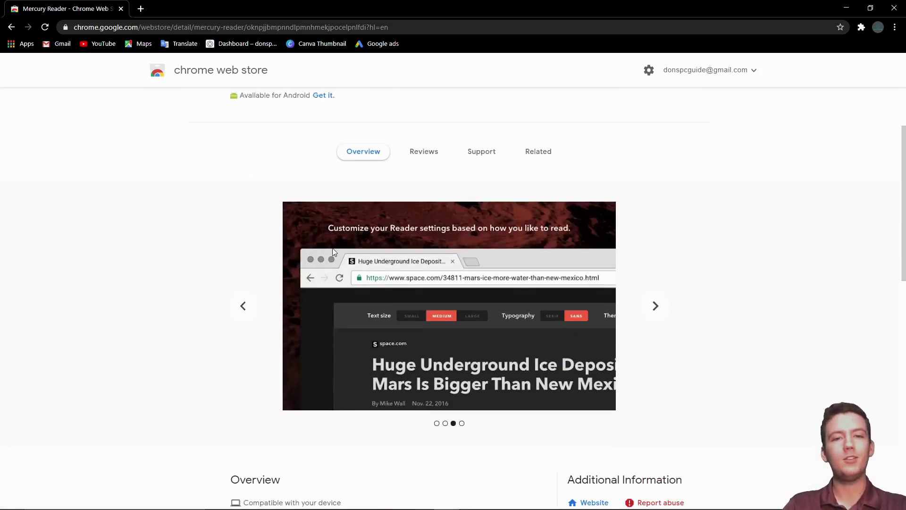
{"action": "scroll", "coordinate": [321, 256], "scroll_direction": "down", "scroll_amount": 1}
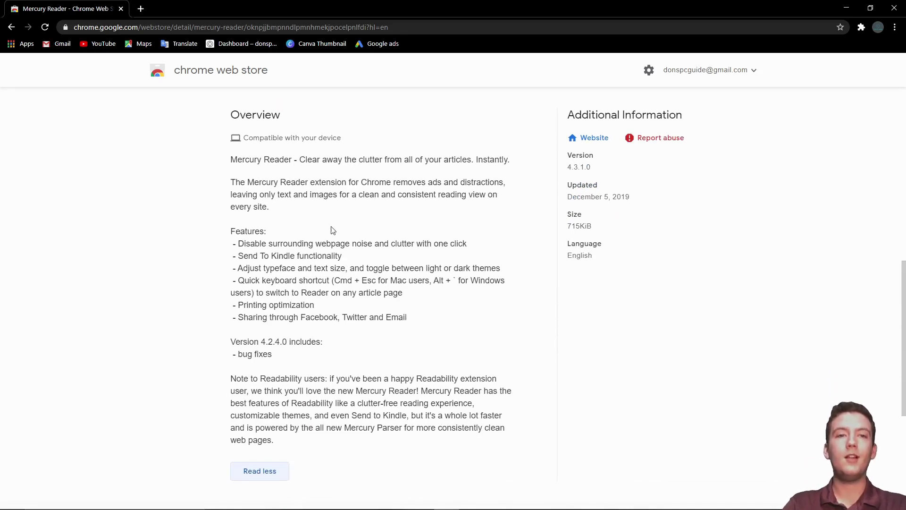
{"action": "scroll", "coordinate": [336, 216], "scroll_direction": "down", "scroll_amount": 1}
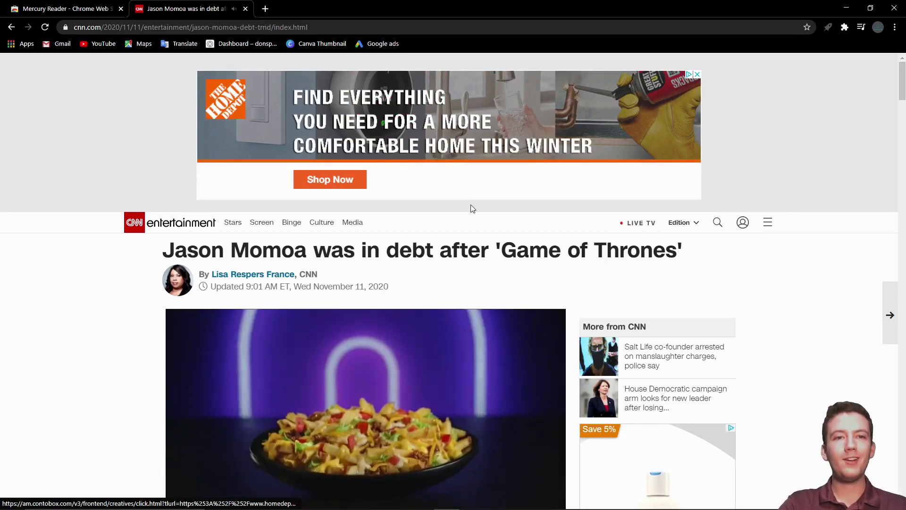
Step: Pause the video embedded in the CNN Jason Momoa article and scroll around the page
{"action": "scroll", "coordinate": [366, 330], "scroll_direction": "down", "scroll_amount": 3}
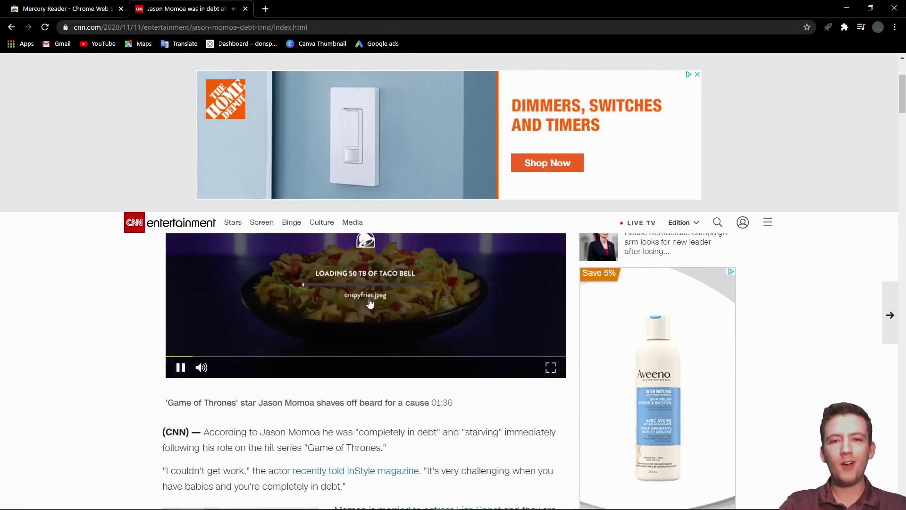
{"action": "left_click", "coordinate": [180, 366]}
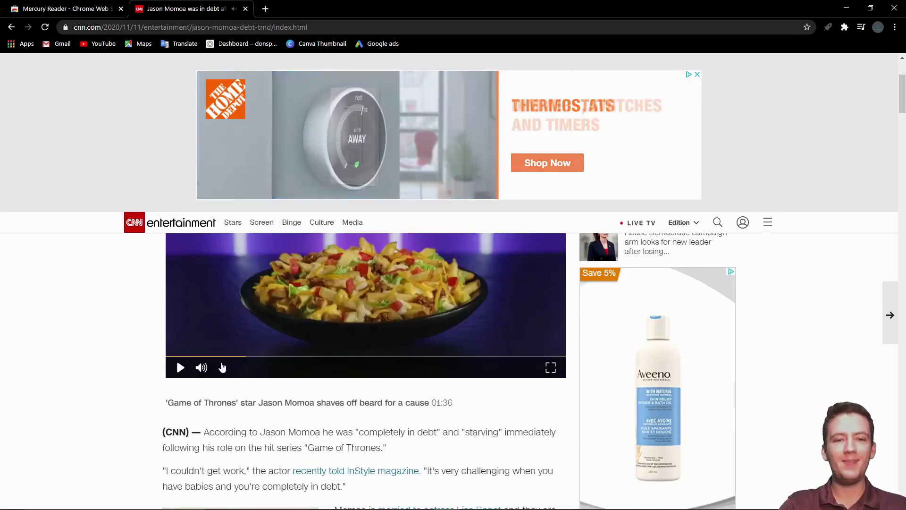
{"action": "scroll", "coordinate": [313, 332], "scroll_direction": "up", "scroll_amount": 1}
{"action": "scroll", "coordinate": [313, 332], "scroll_direction": "up", "scroll_amount": 2}
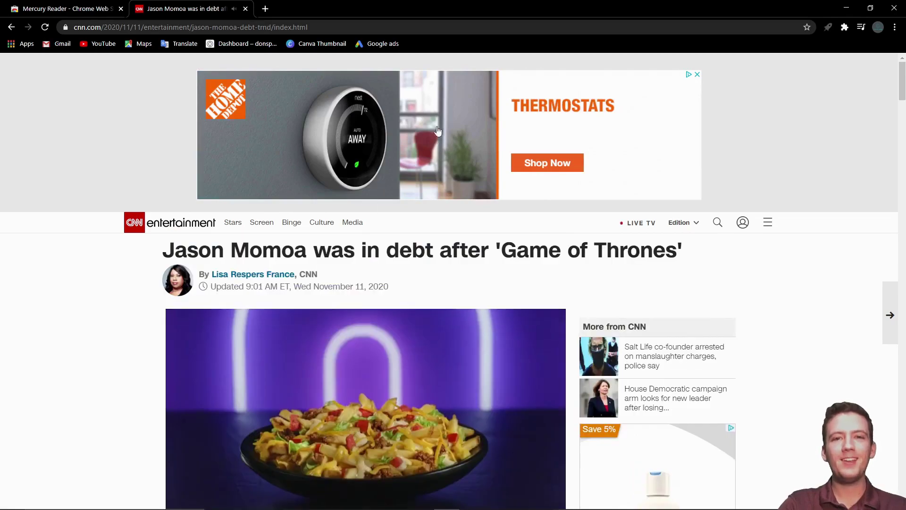
{"action": "scroll", "coordinate": [653, 330], "scroll_direction": "down", "scroll_amount": 20}
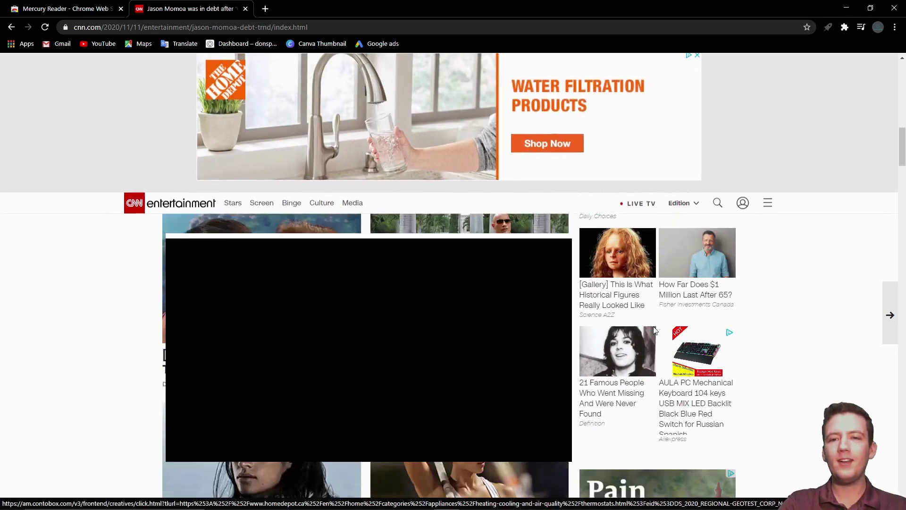
{"action": "scroll", "coordinate": [654, 331], "scroll_direction": "down", "scroll_amount": 3}
{"action": "scroll", "coordinate": [620, 206], "scroll_direction": "up", "scroll_amount": 18}
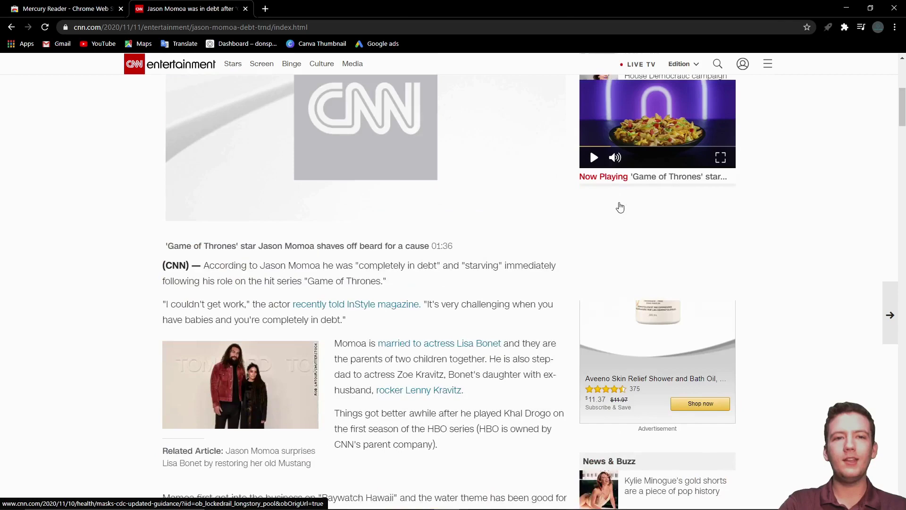
{"action": "scroll", "coordinate": [620, 207], "scroll_direction": "up", "scroll_amount": 6}
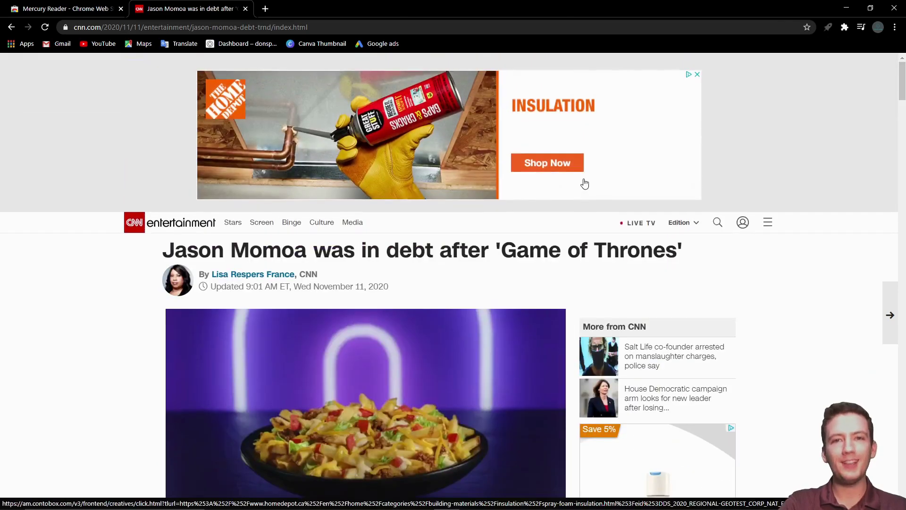
{"action": "scroll", "coordinate": [702, 206], "scroll_direction": "down", "scroll_amount": 2}
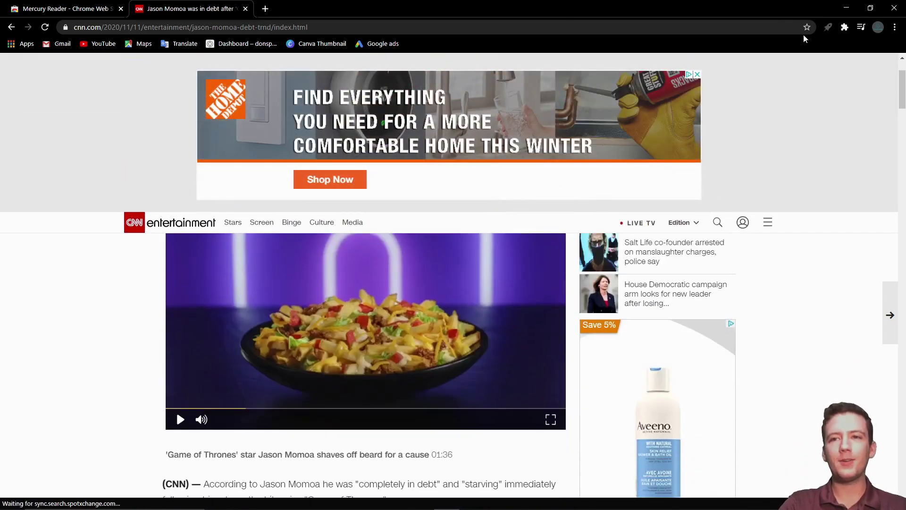
Step: Show the CNN Jason Momoa article in Mercury Reader's ad-free view and scroll through it
{"action": "left_click", "coordinate": [830, 29]}
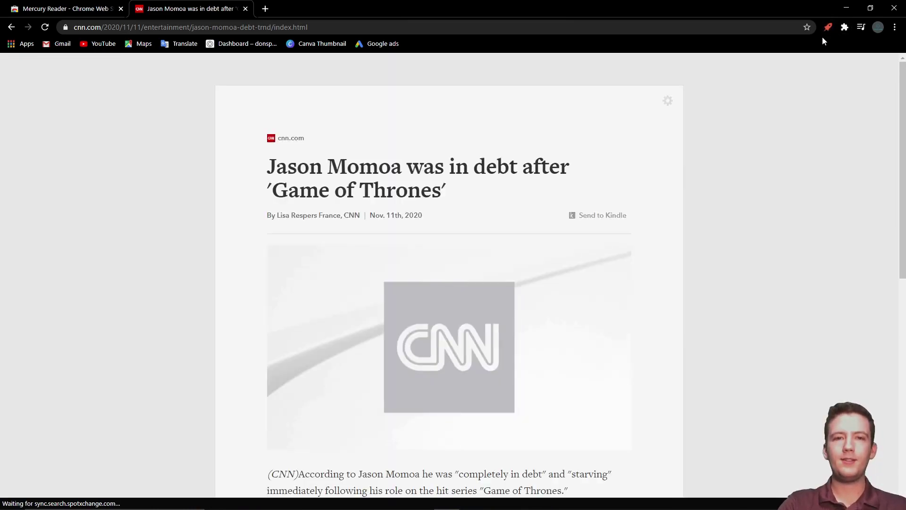
{"action": "scroll", "coordinate": [658, 156], "scroll_direction": "down", "scroll_amount": 2}
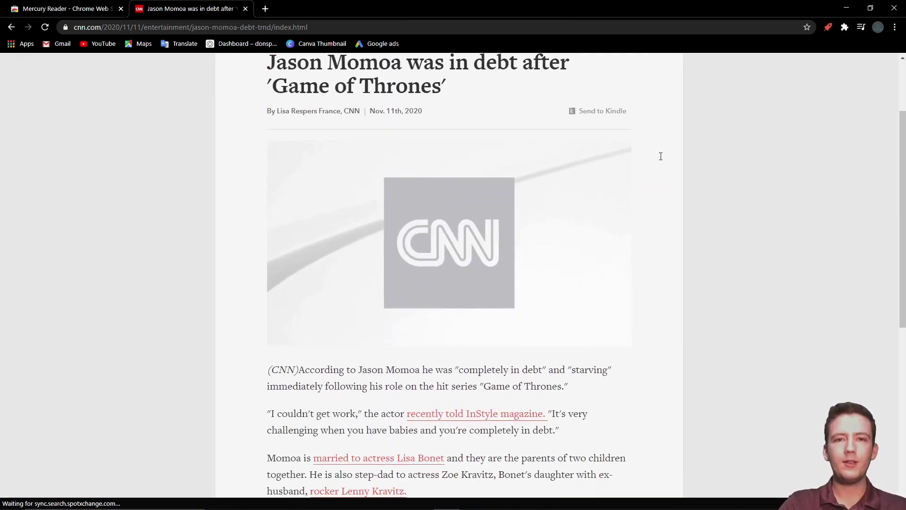
{"action": "scroll", "coordinate": [695, 159], "scroll_direction": "down", "scroll_amount": 3}
{"action": "scroll", "coordinate": [694, 156], "scroll_direction": "down", "scroll_amount": 4}
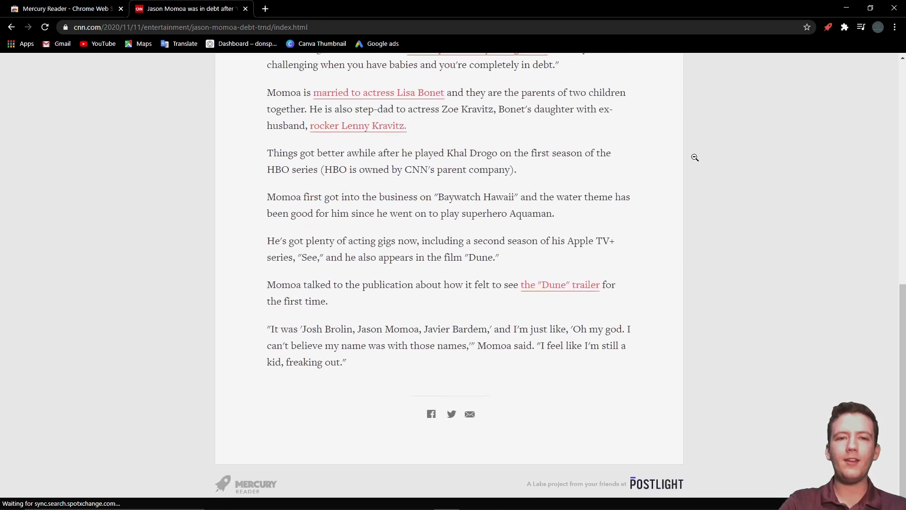
{"action": "scroll", "coordinate": [651, 189], "scroll_direction": "up", "scroll_amount": 1}
{"action": "scroll", "coordinate": [657, 197], "scroll_direction": "up", "scroll_amount": 4}
{"action": "scroll", "coordinate": [659, 196], "scroll_direction": "down", "scroll_amount": 5}
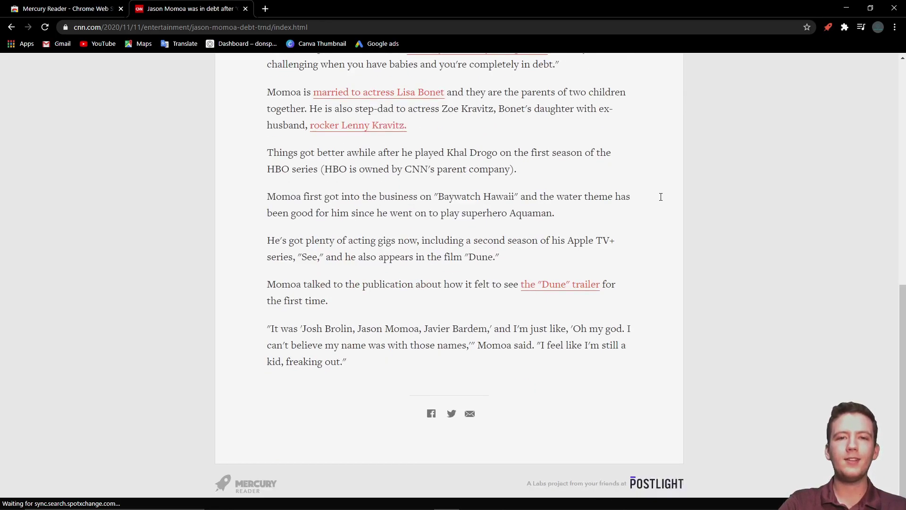
{"action": "scroll", "coordinate": [662, 196], "scroll_direction": "up", "scroll_amount": 5}
{"action": "scroll", "coordinate": [663, 196], "scroll_direction": "up", "scroll_amount": 5}
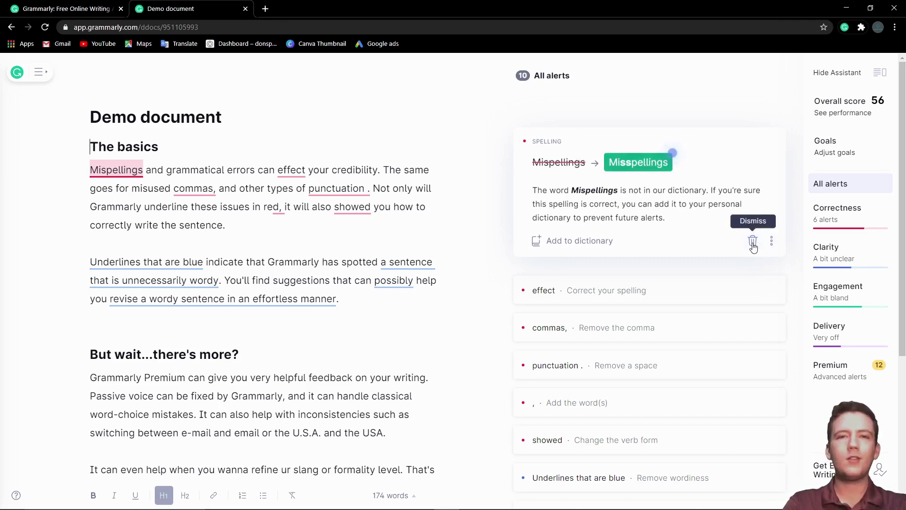
Step: Accept Grammarly's fixes for 'Mispellings', 'effect' to 'affect', and the extra comma after 'commas'
{"action": "left_click", "coordinate": [630, 162]}
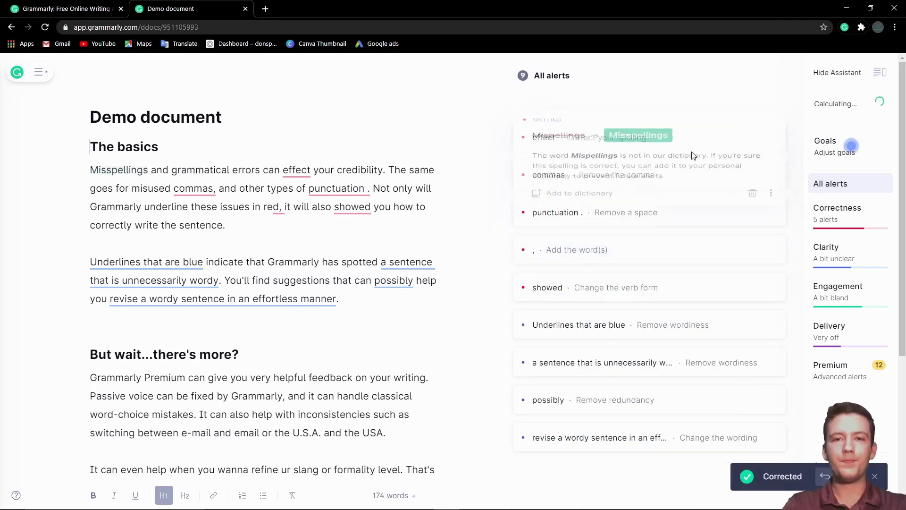
{"action": "left_click", "coordinate": [297, 170]}
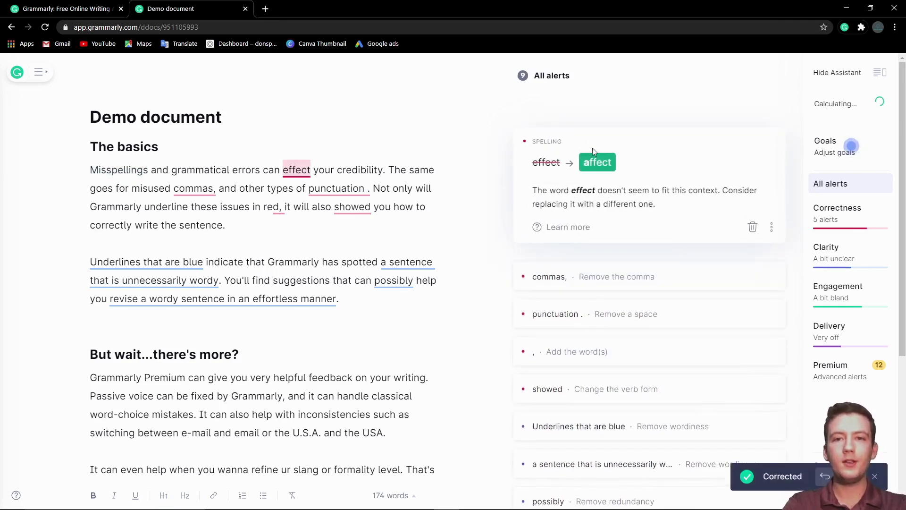
{"action": "left_click", "coordinate": [597, 162]}
{"action": "left_click", "coordinate": [208, 199]}
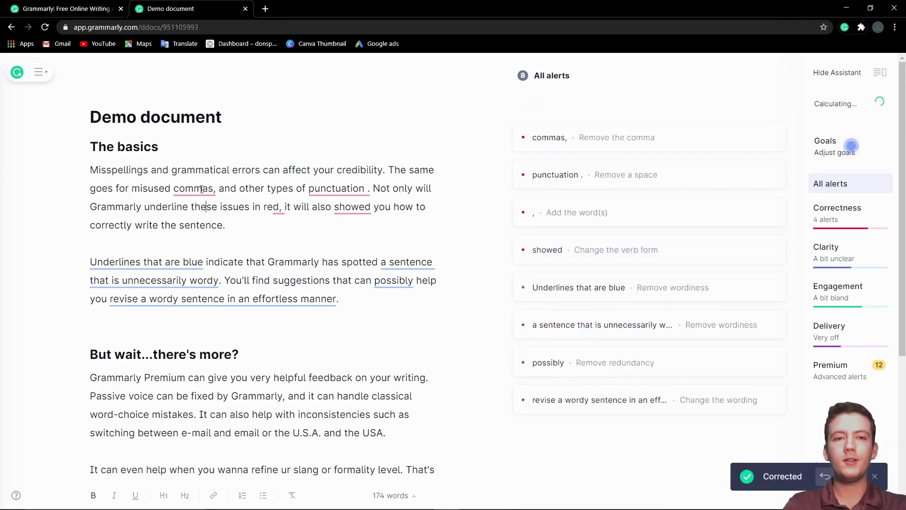
{"action": "left_click", "coordinate": [202, 189]}
{"action": "left_click", "coordinate": [560, 180]}
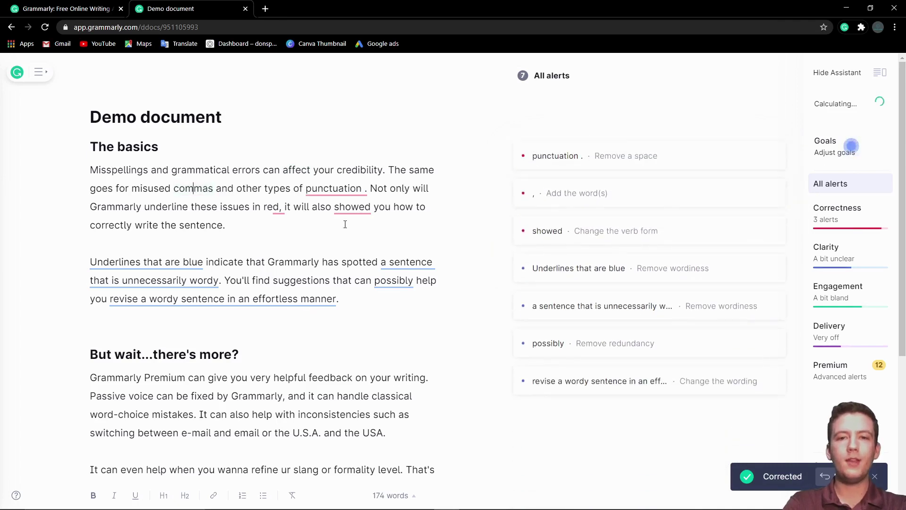
Step: Shorten 'Underlines that are blue' to 'Blue underlines' and reword the wordy sentence phrase
{"action": "scroll", "coordinate": [340, 265], "scroll_direction": "down", "scroll_amount": 1}
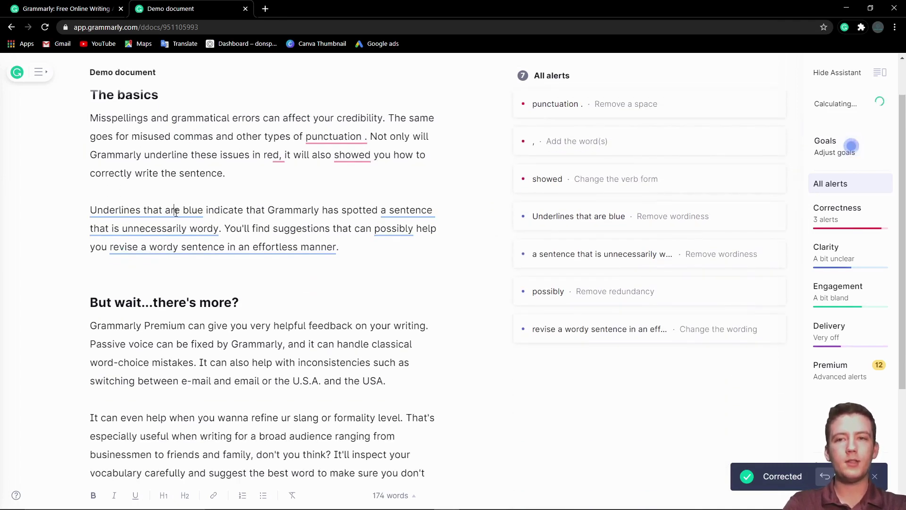
{"action": "left_click", "coordinate": [181, 211]}
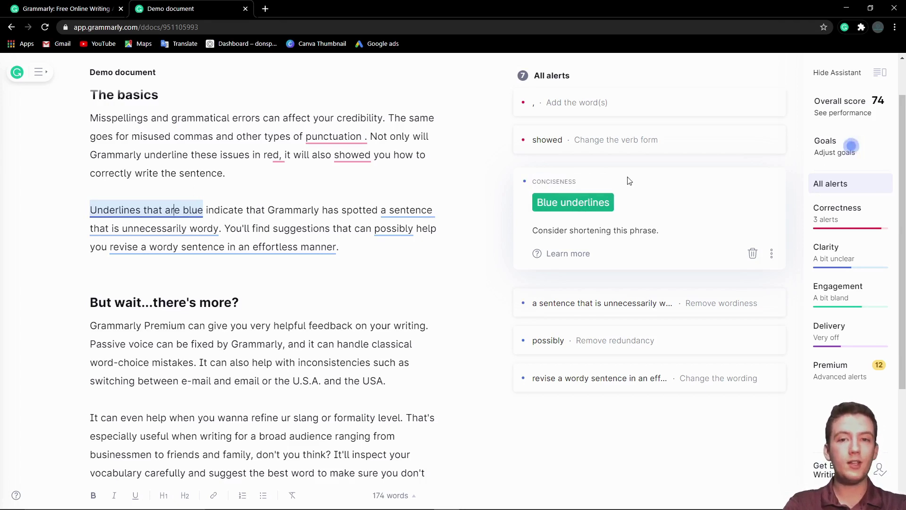
{"action": "left_click", "coordinate": [599, 202]}
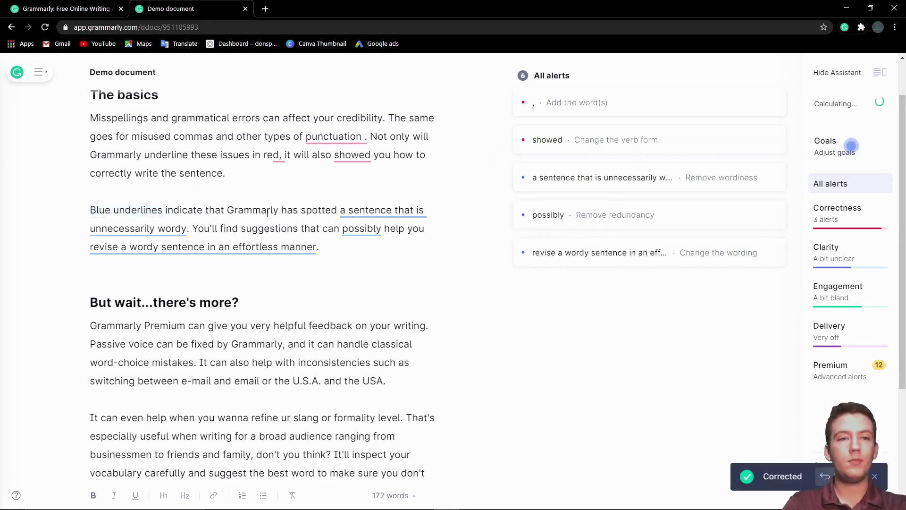
{"action": "left_click", "coordinate": [367, 210]}
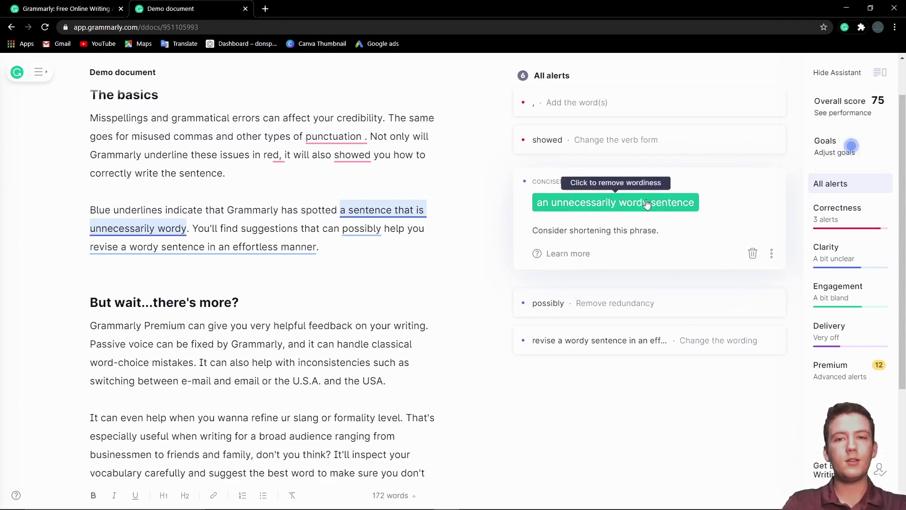
{"action": "left_click", "coordinate": [651, 207]}
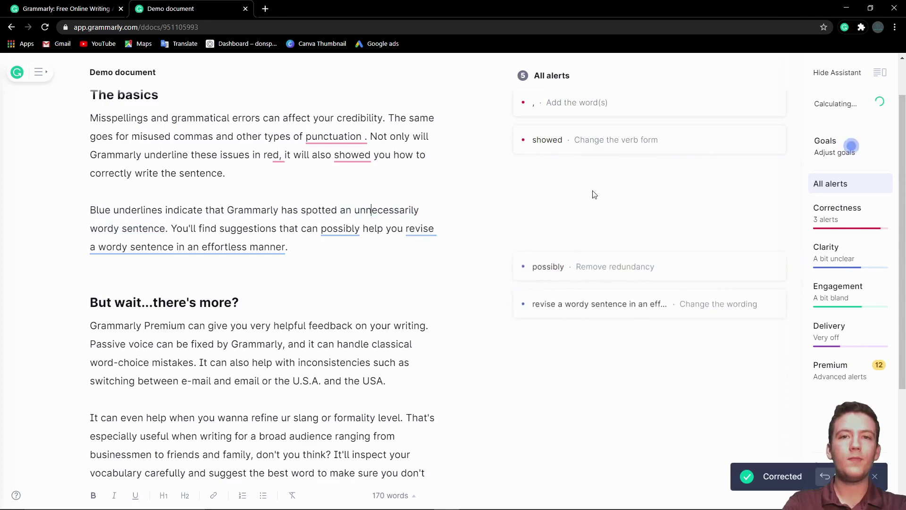
{"action": "scroll", "coordinate": [590, 226], "scroll_direction": "down", "scroll_amount": 4}
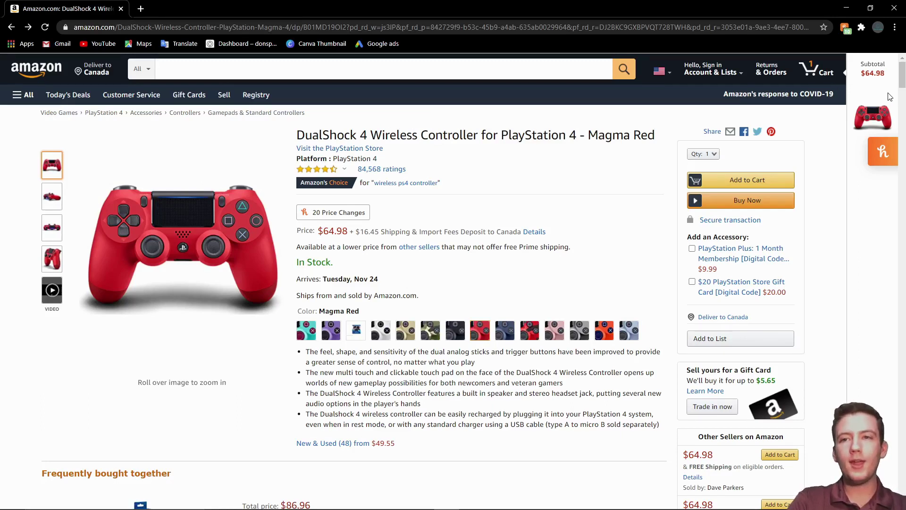
Step: View Honey's price tips for the Magma Red controller, then close the panel
{"action": "left_click", "coordinate": [883, 152]}
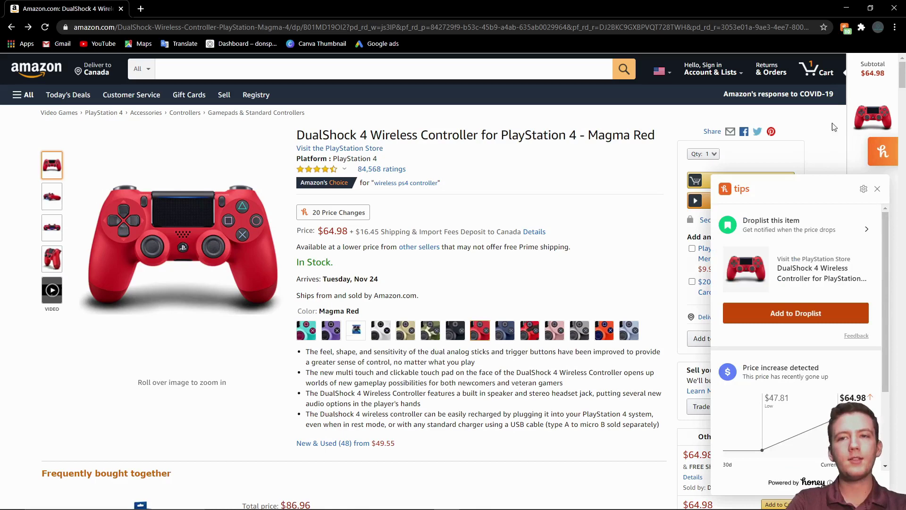
{"action": "left_click", "coordinate": [878, 156]}
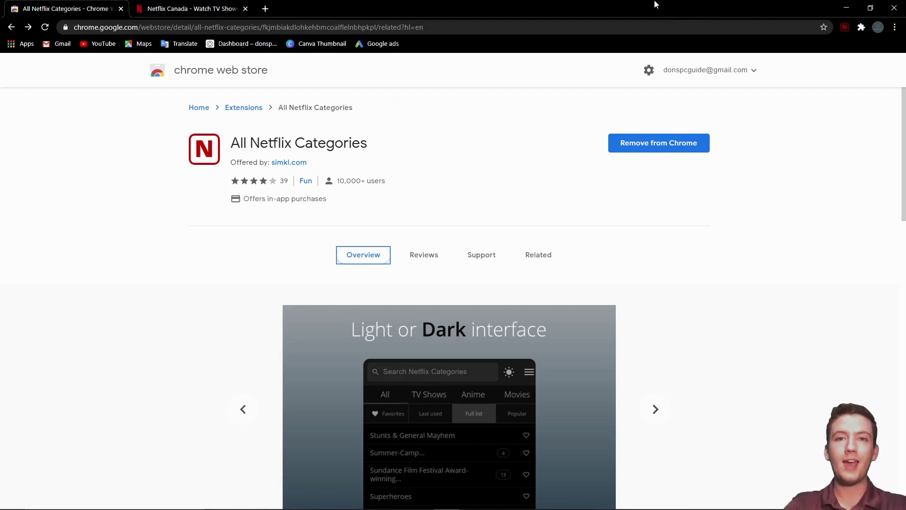
Step: Open the All Netflix Categories popup from its red N toolbar icon
{"action": "left_click", "coordinate": [844, 27]}
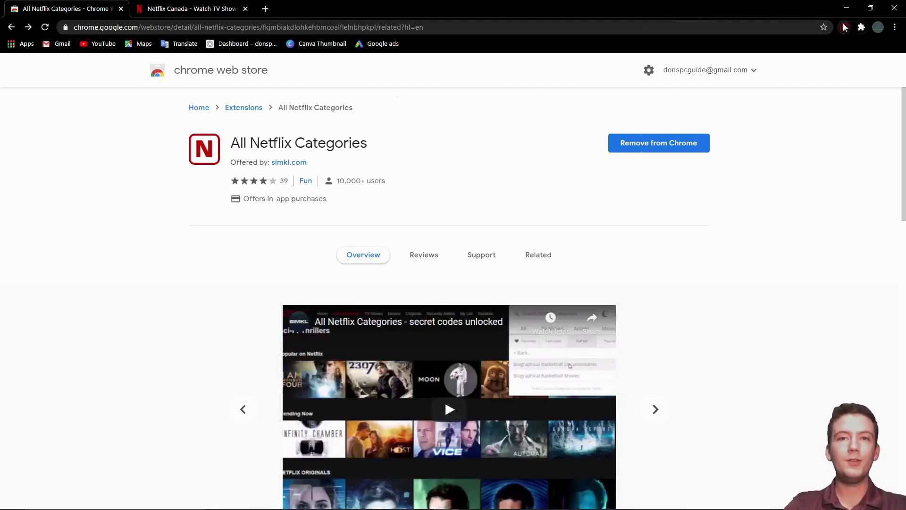
Step: Scroll through the All Netflix Categories list, then close the popup
{"action": "scroll", "coordinate": [771, 160], "scroll_direction": "down", "scroll_amount": 15}
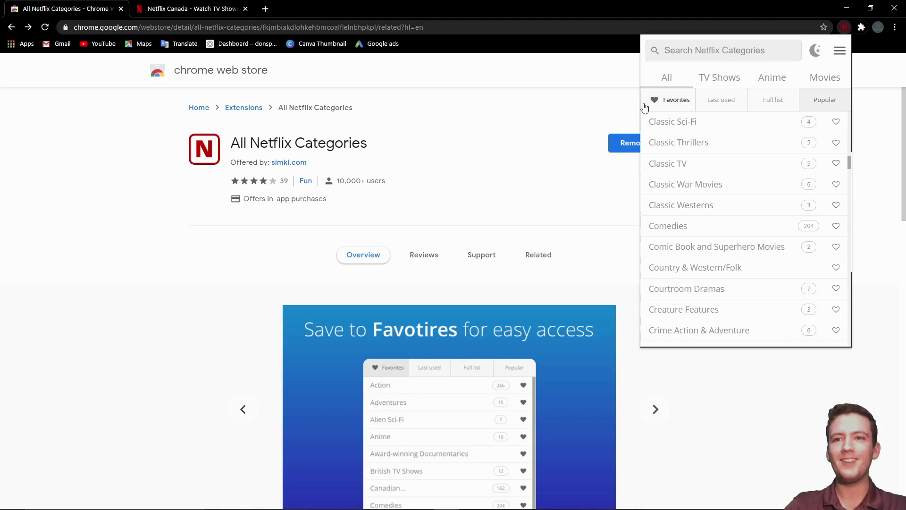
{"action": "left_click", "coordinate": [558, 105]}
Step: Scroll down the All Netflix Categories store listing
{"action": "scroll", "coordinate": [561, 114], "scroll_direction": "down", "scroll_amount": 4}
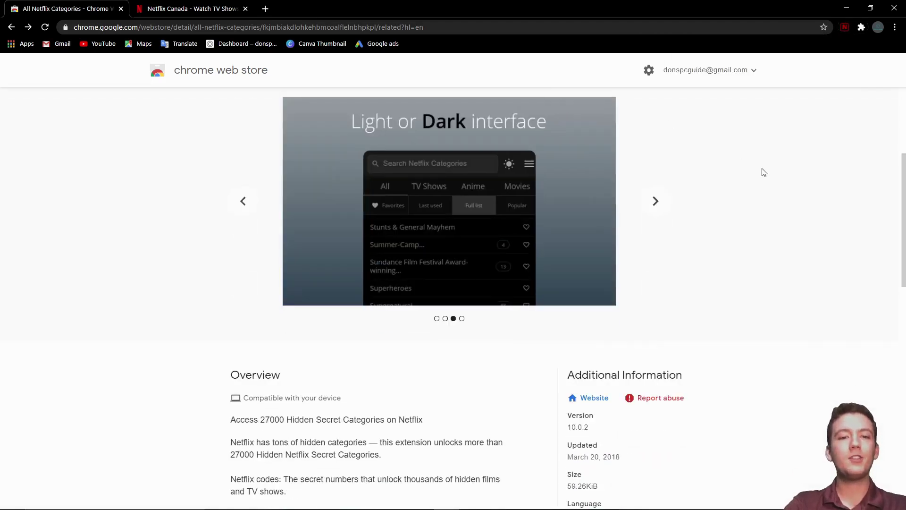